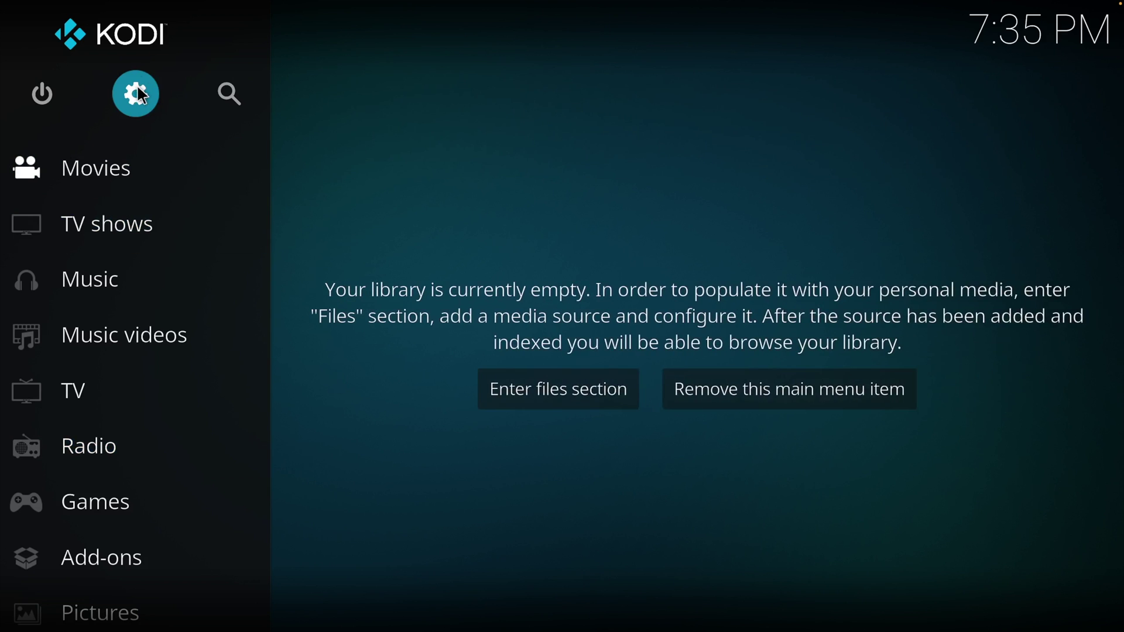
Search Kodi's add-ons for 'radio' and install the Radio add-on from the results.
left_click(136, 88)
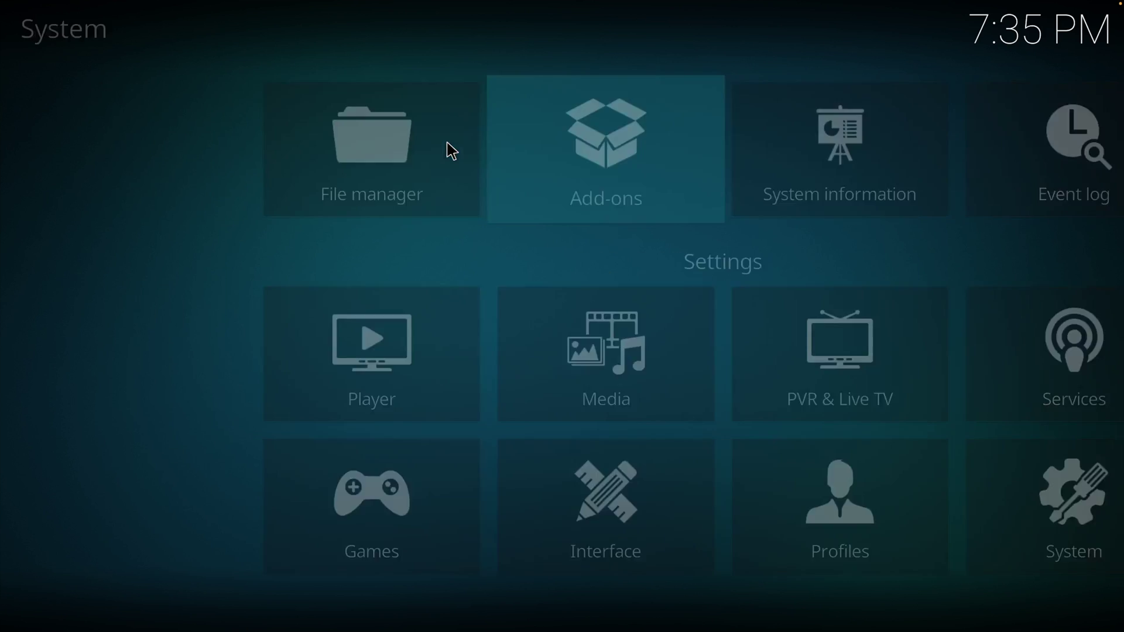
left_click(451, 151)
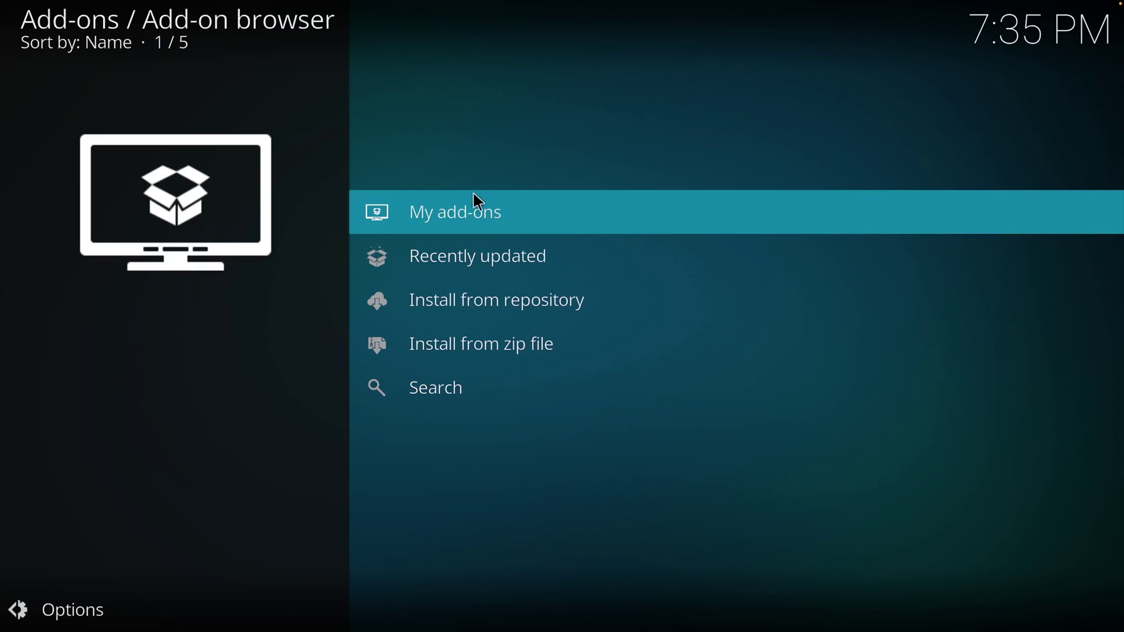
left_click(438, 398)
type("radio")
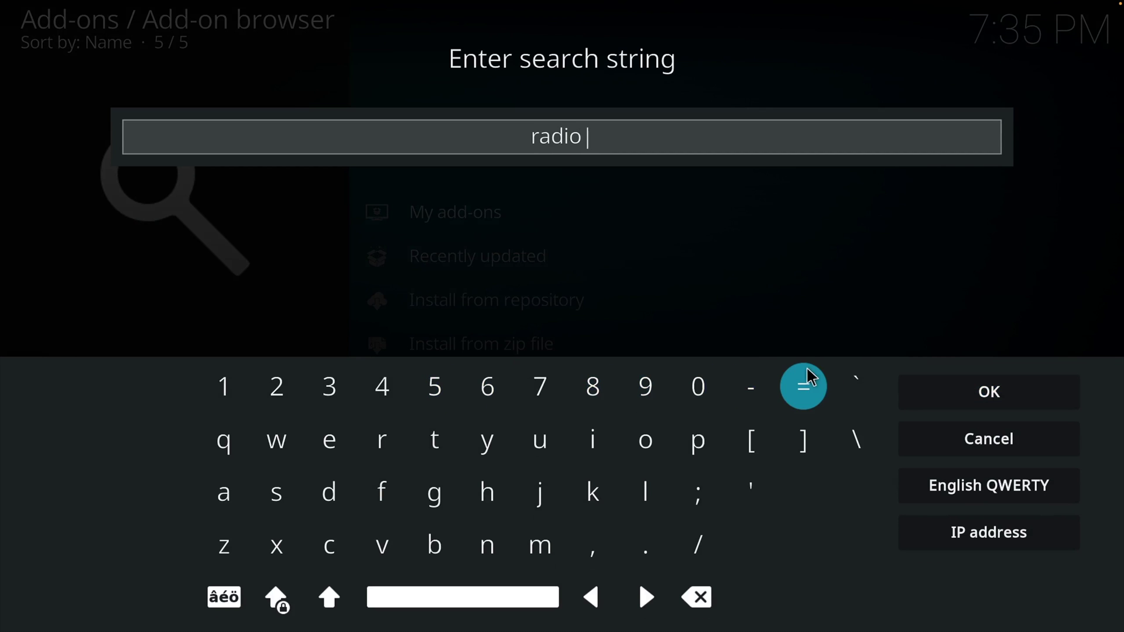
left_click(986, 392)
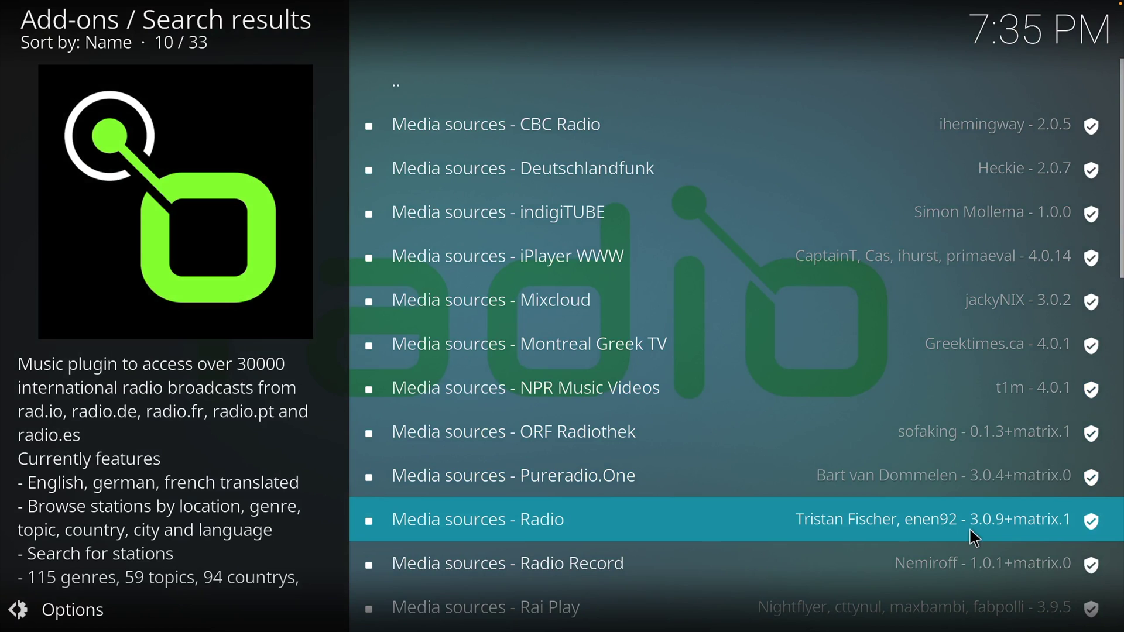
left_click(970, 531)
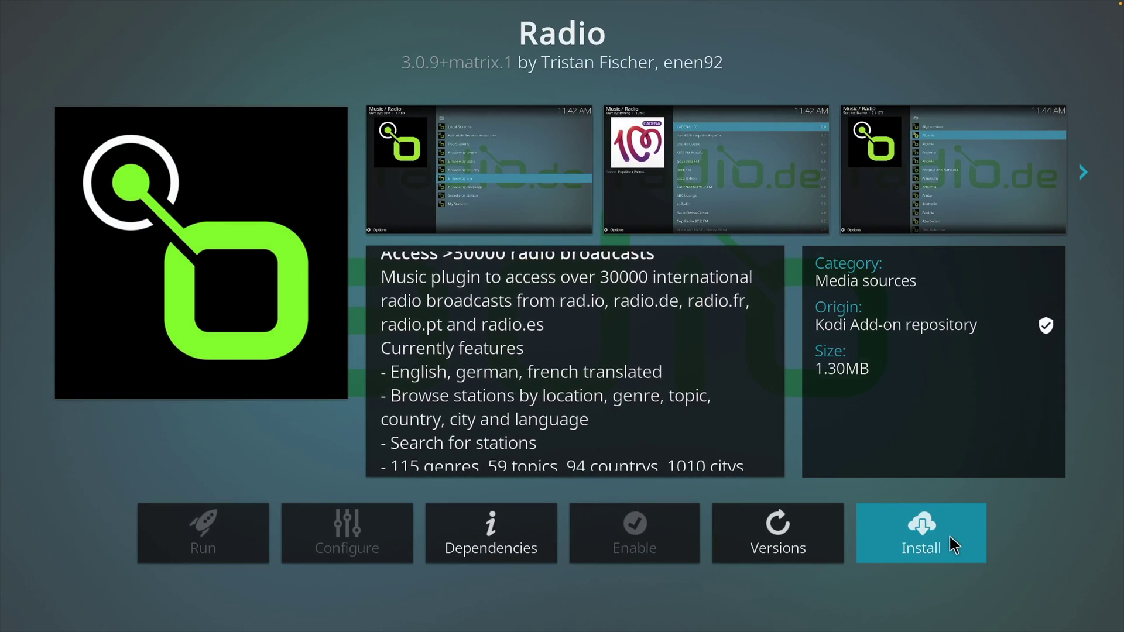
left_click(951, 534)
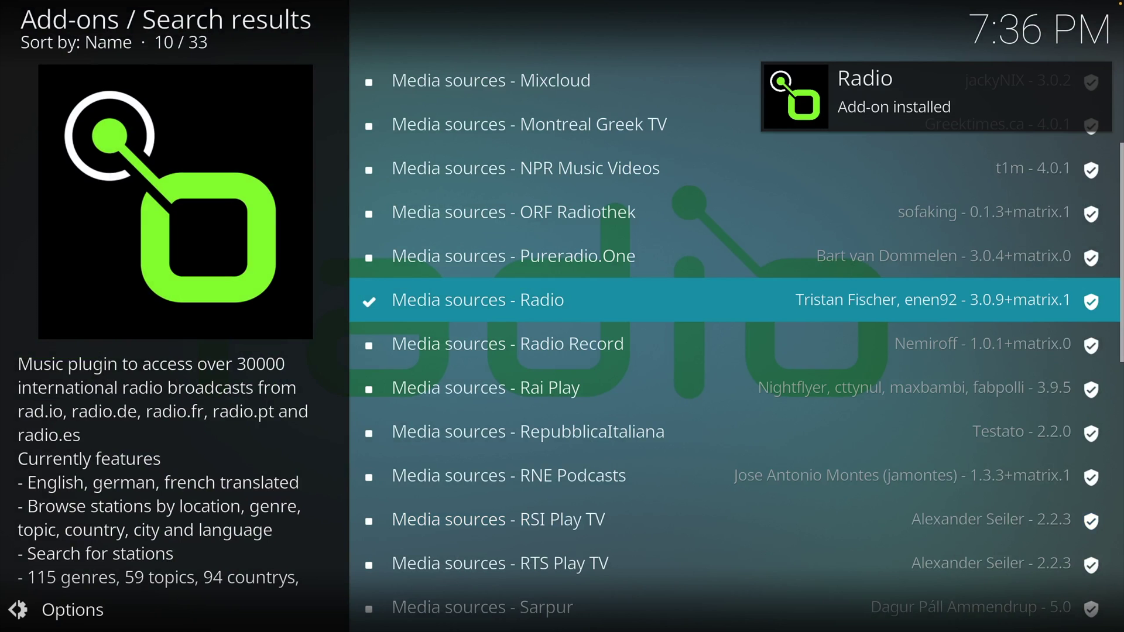
Go back to Home and launch the Radio add-on from the Music add-ons row.
key("Escape")
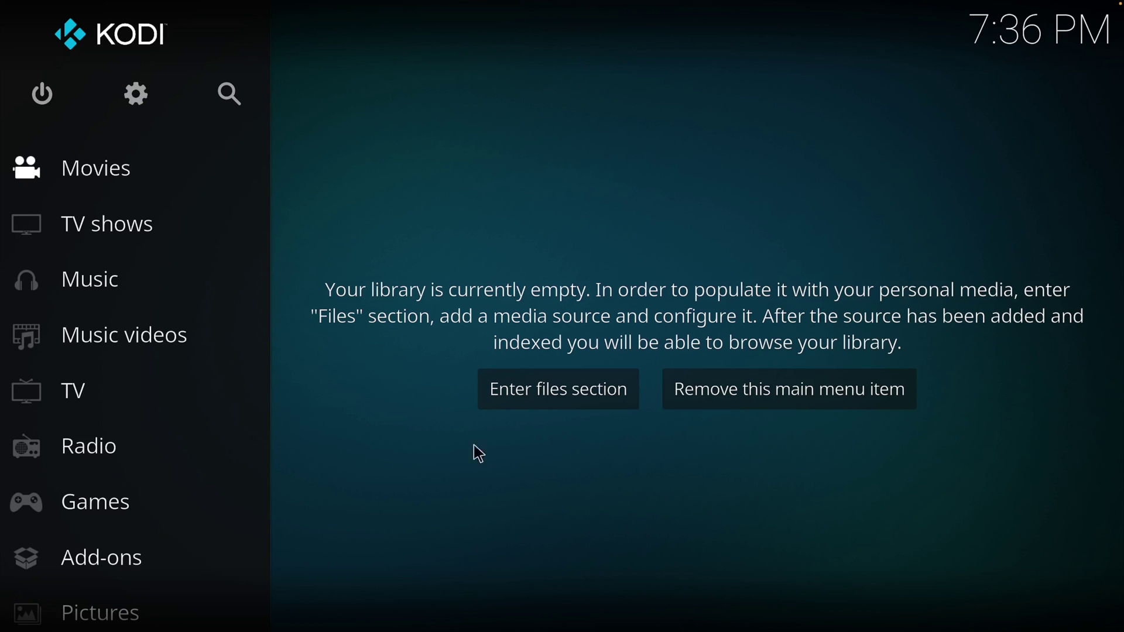
mouse_move(213, 442)
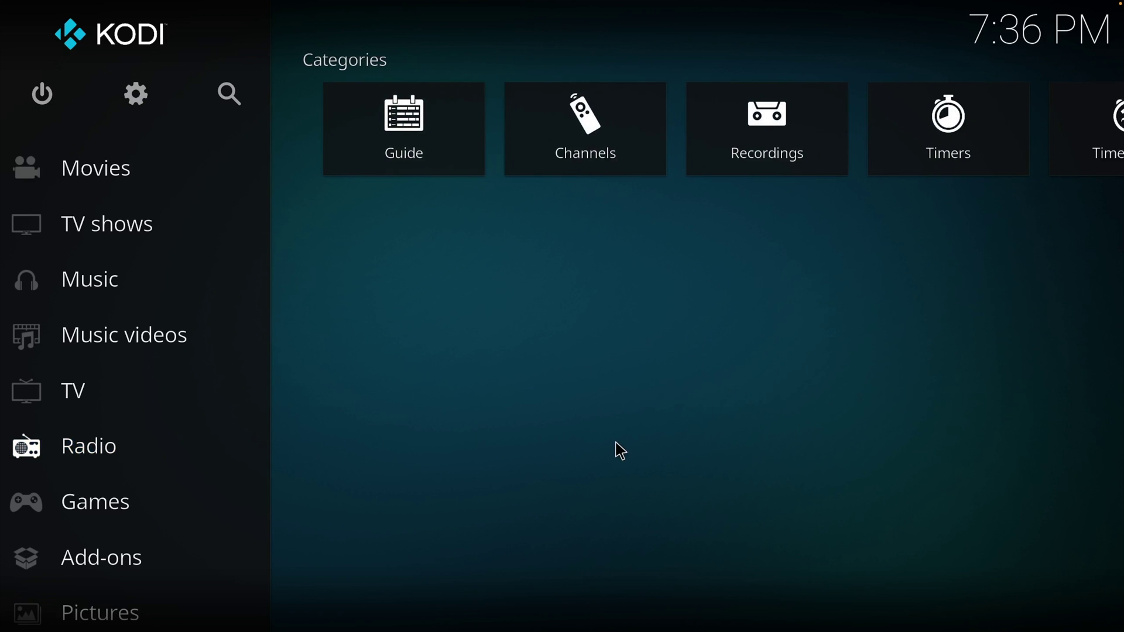
mouse_move(113, 557)
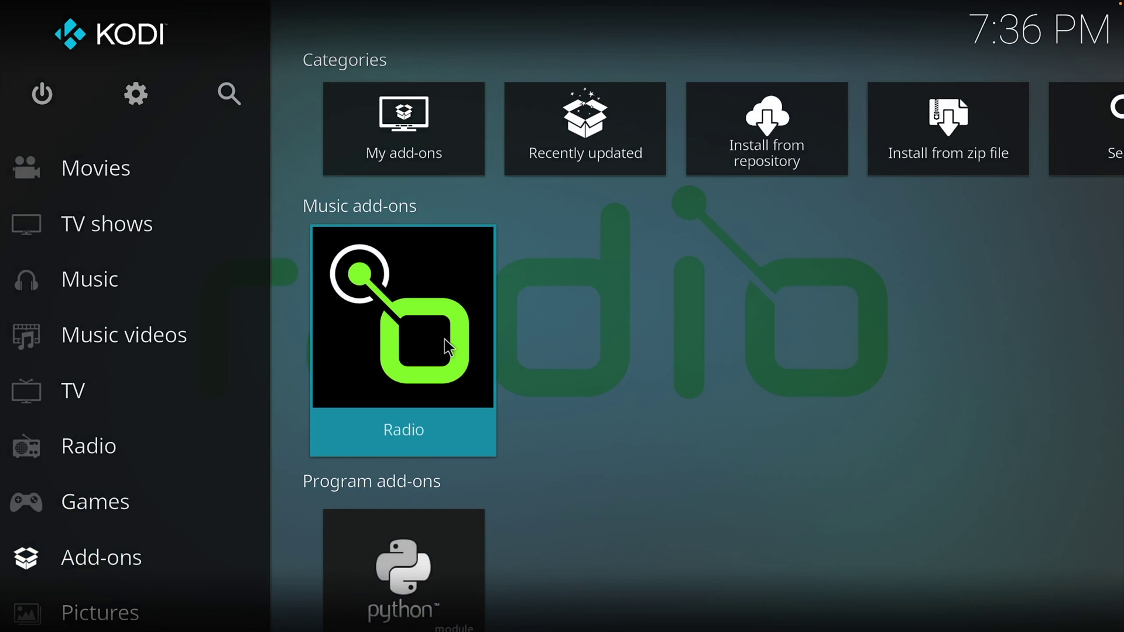
left_click(408, 332)
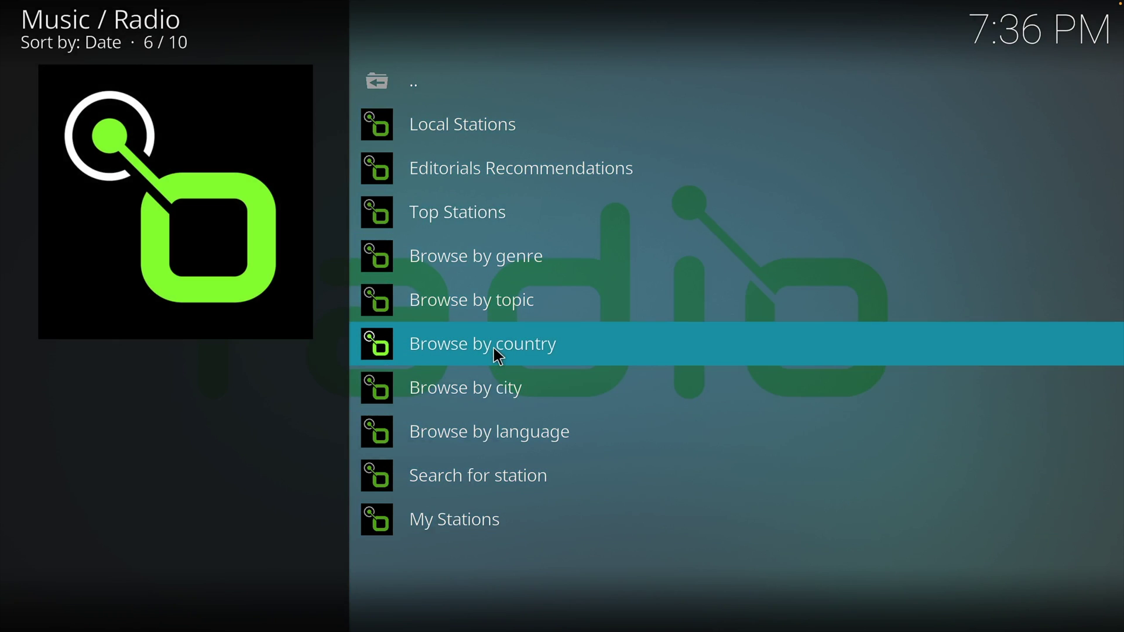
Look through the stations listed by country, then return to the Radio add-on's main categories.
left_click(494, 350)
scroll(495, 350, "down", 20)
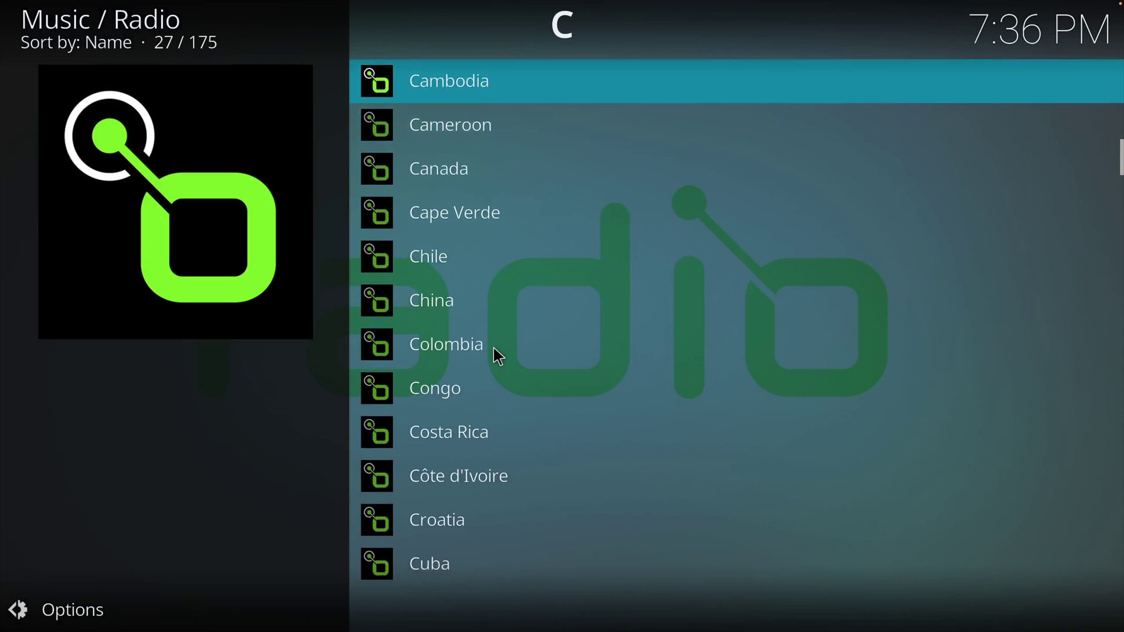
scroll(497, 356, "down", 16)
scroll(498, 356, "up", 11)
scroll(497, 356, "up", 20)
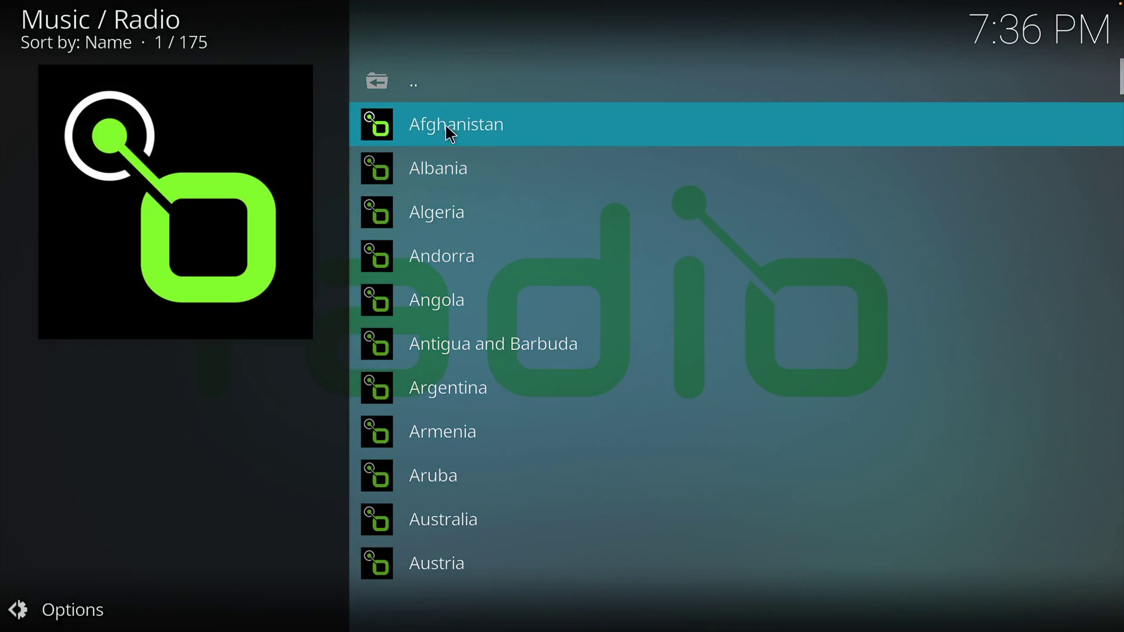
left_click(413, 87)
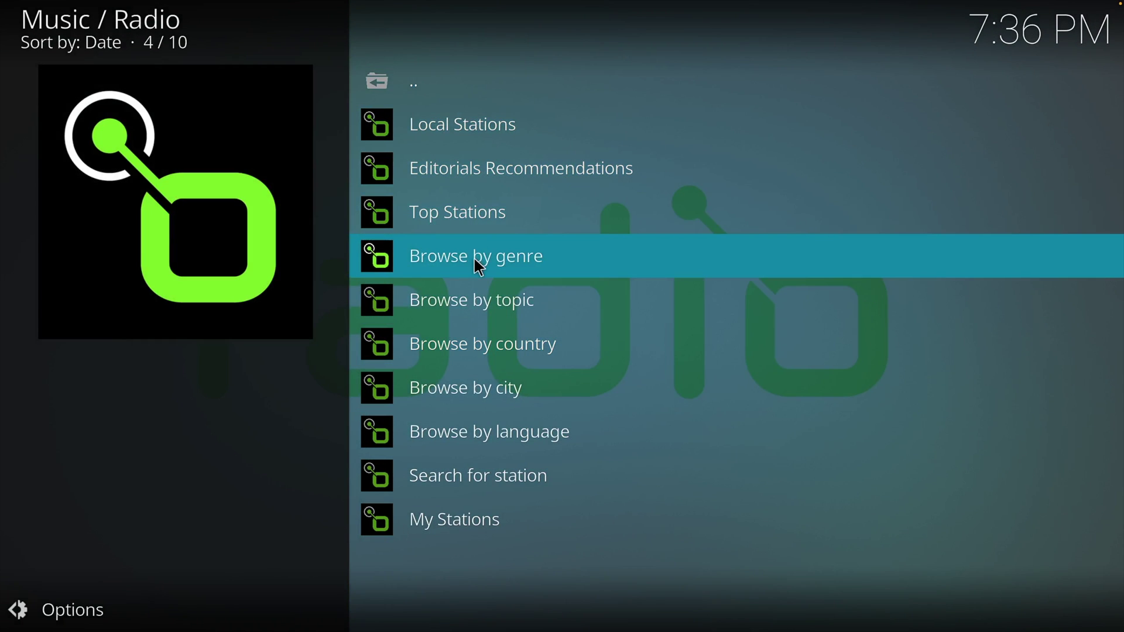
Play the Joe station from Browse by genre > 80s > Most Popular.
left_click(474, 258)
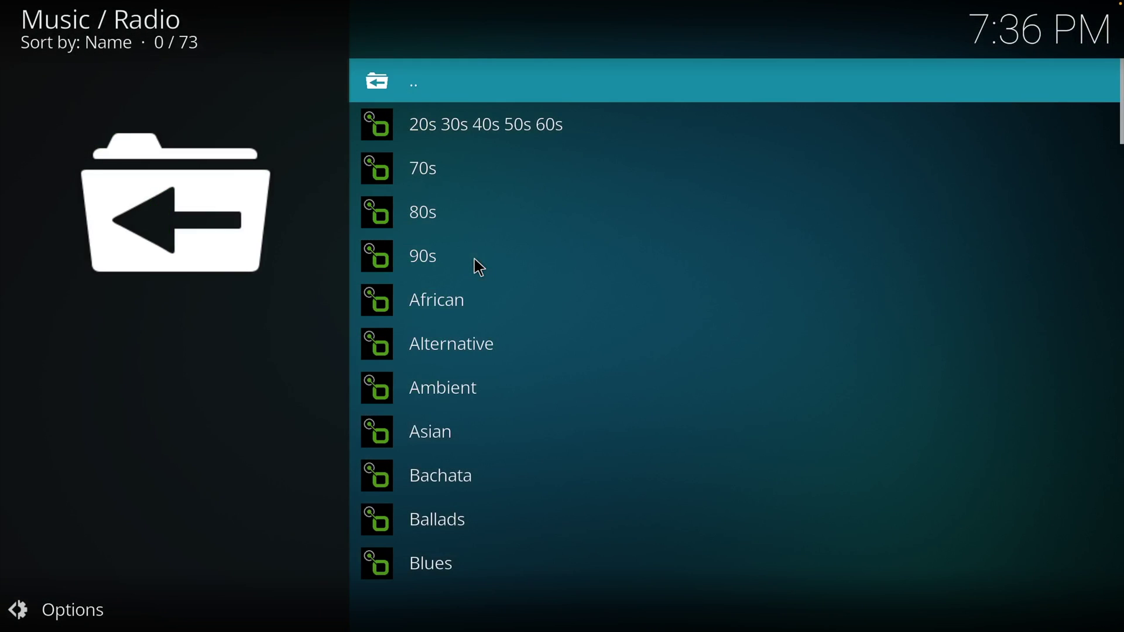
left_click(421, 227)
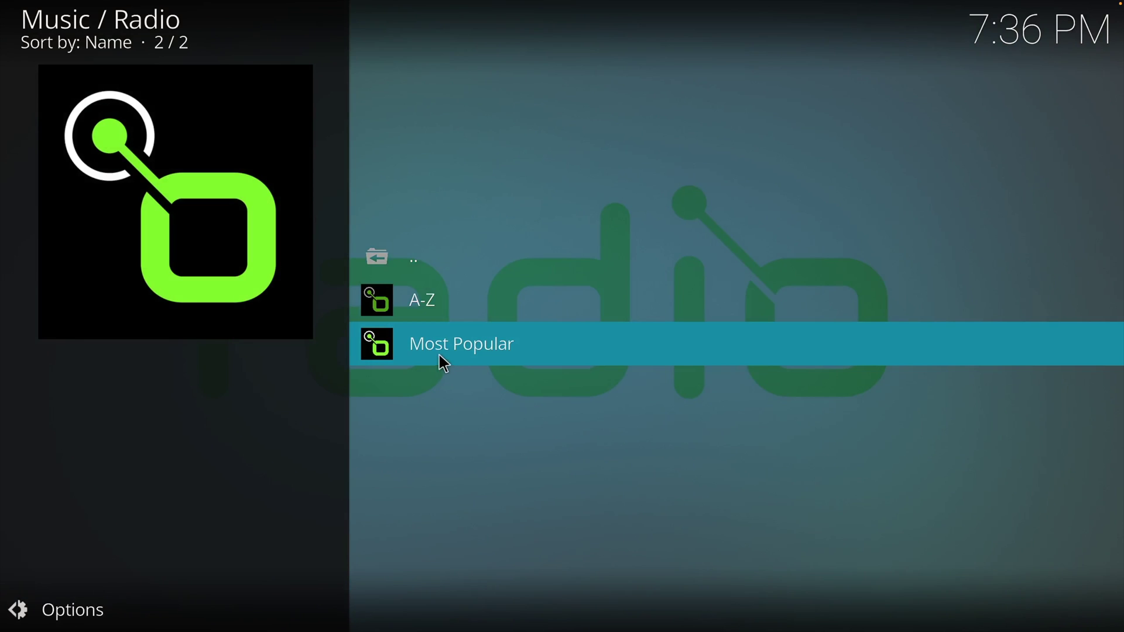
left_click(444, 363)
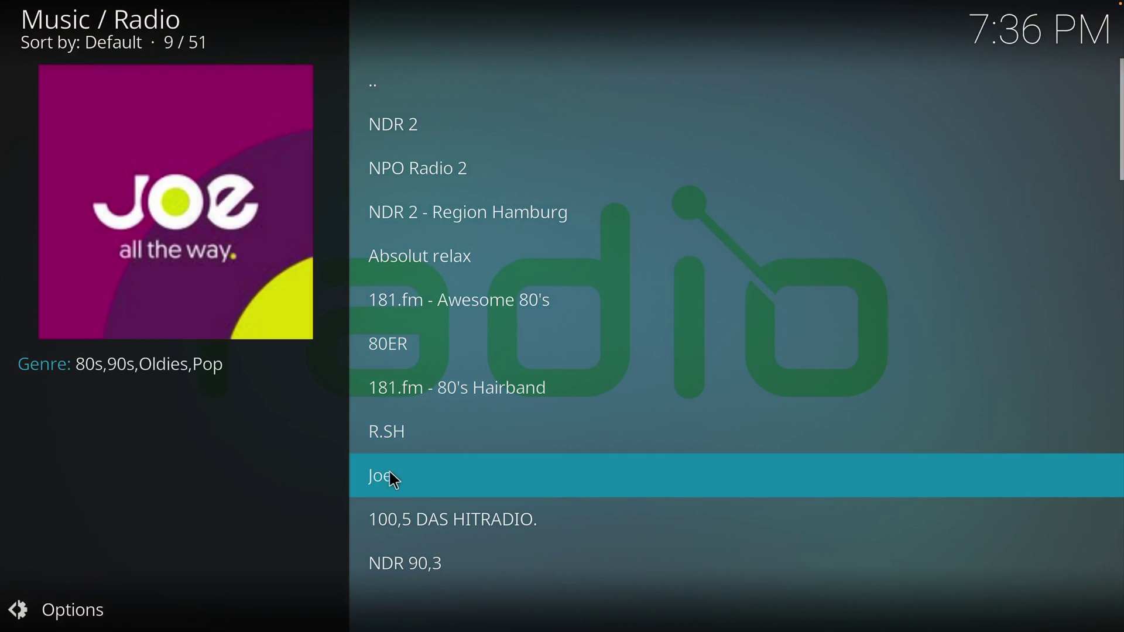
left_click(388, 473)
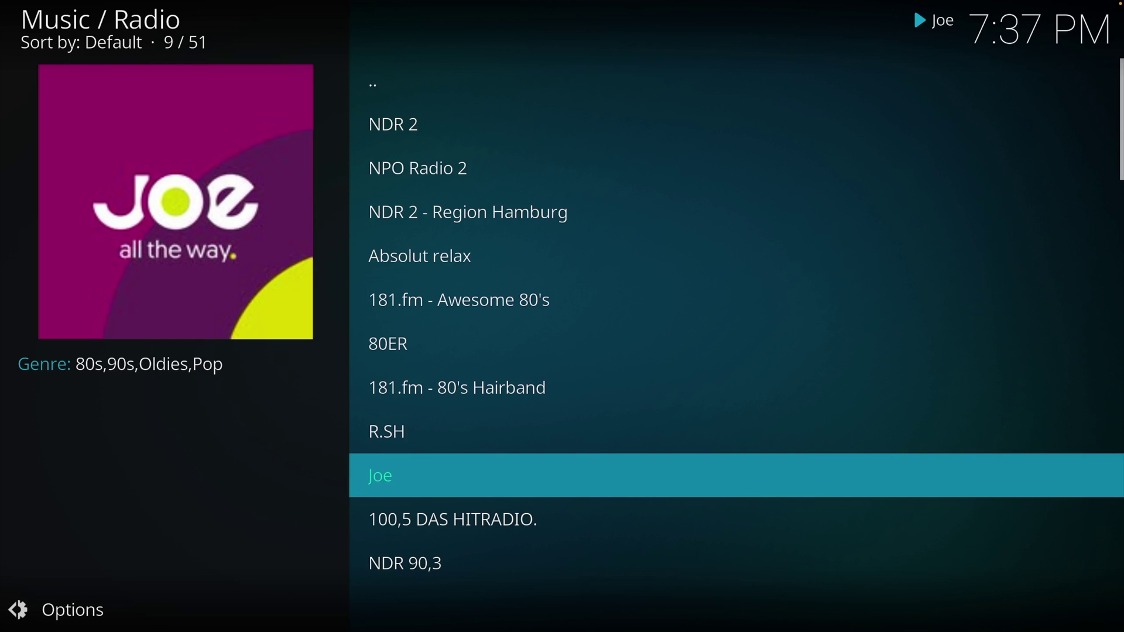
Switch playback to the 80ER station and bring up its full-screen now-playing view.
key("Up")
key("Up")
key("Up")
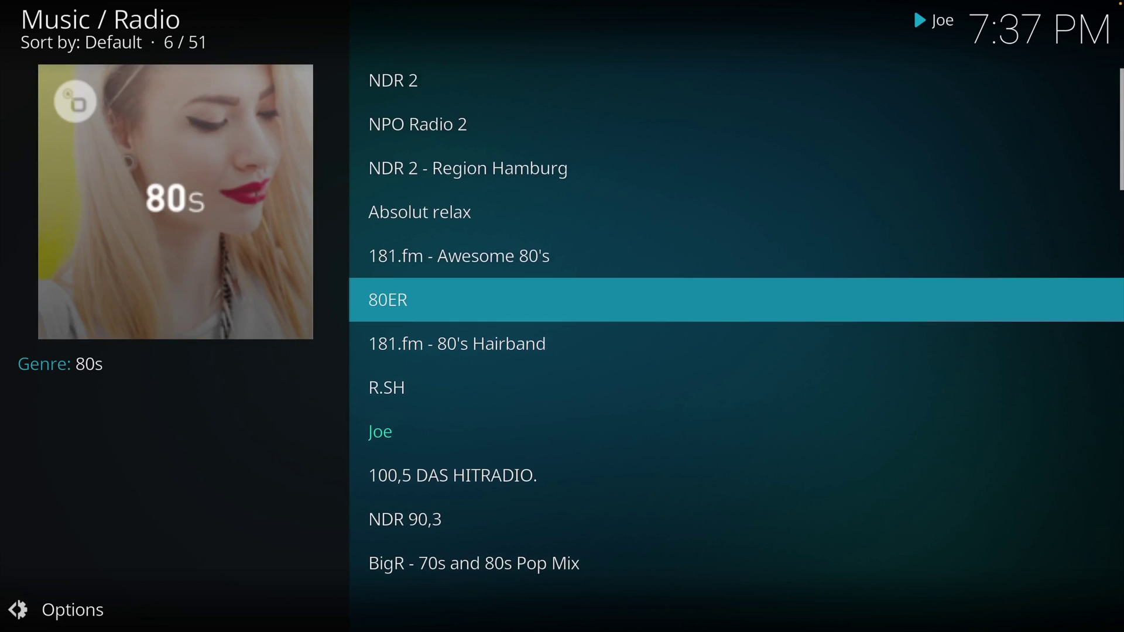
key("Return")
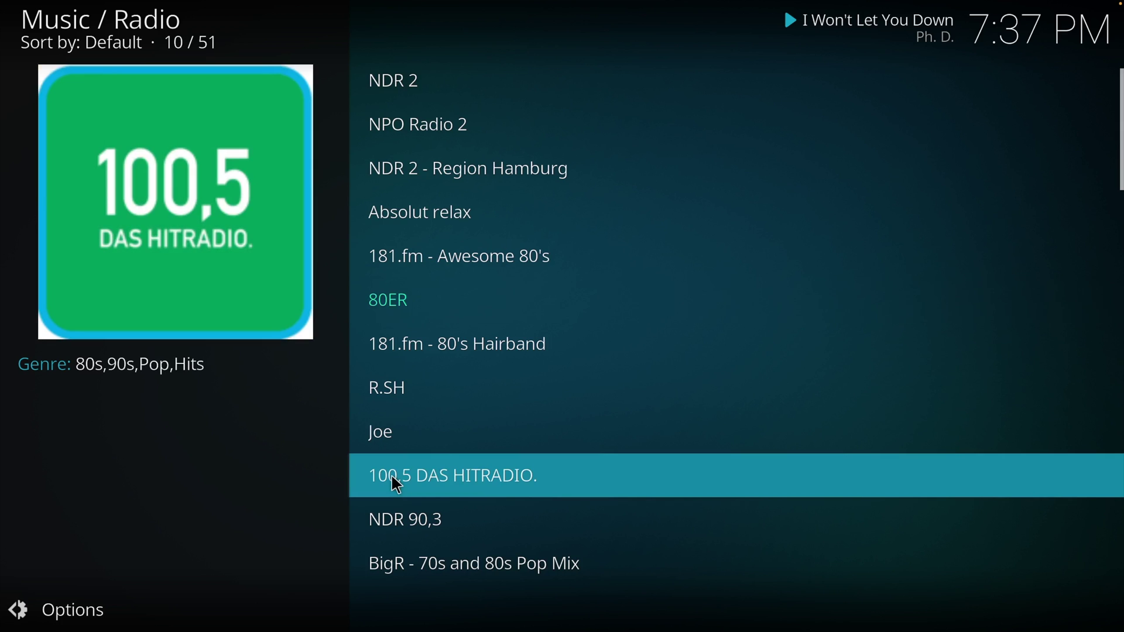
key("BackSpace")
key("BackSpace")
key("BackSpace")
key("Tab")
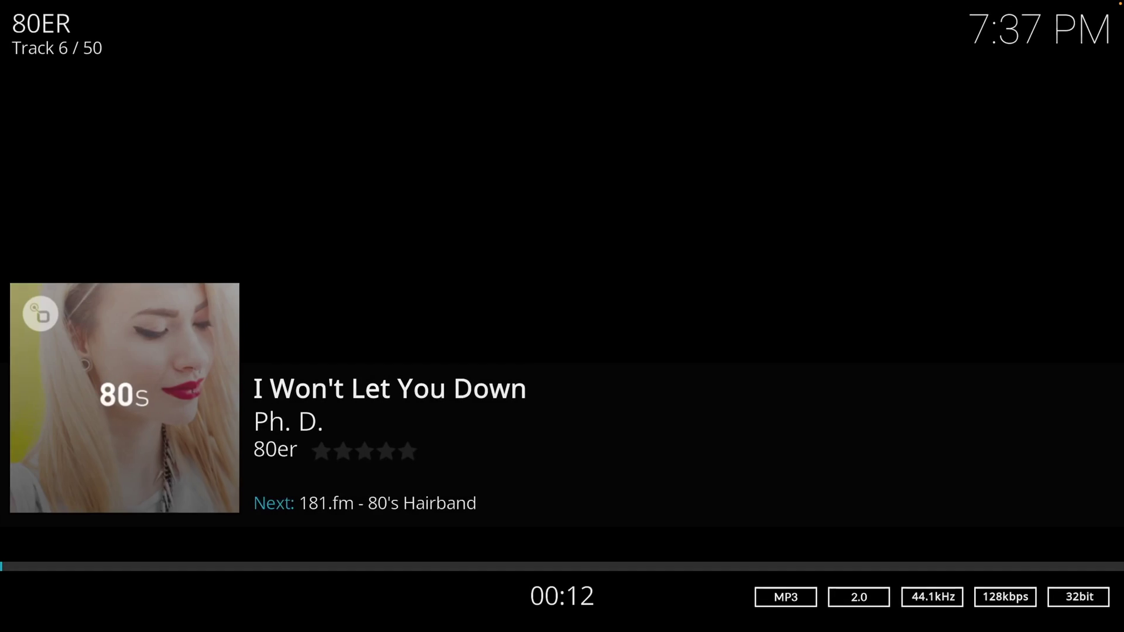
In the player settings, enable Show Fanart background, keeping Animate background switched on.
mouse_move(434, 459)
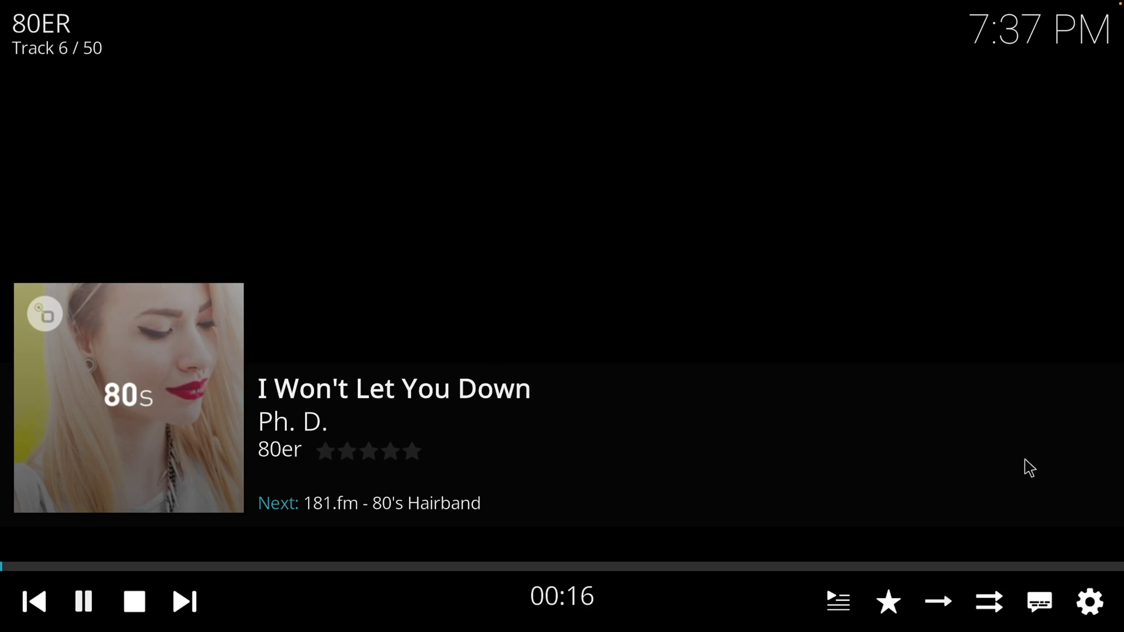
left_click(1099, 603)
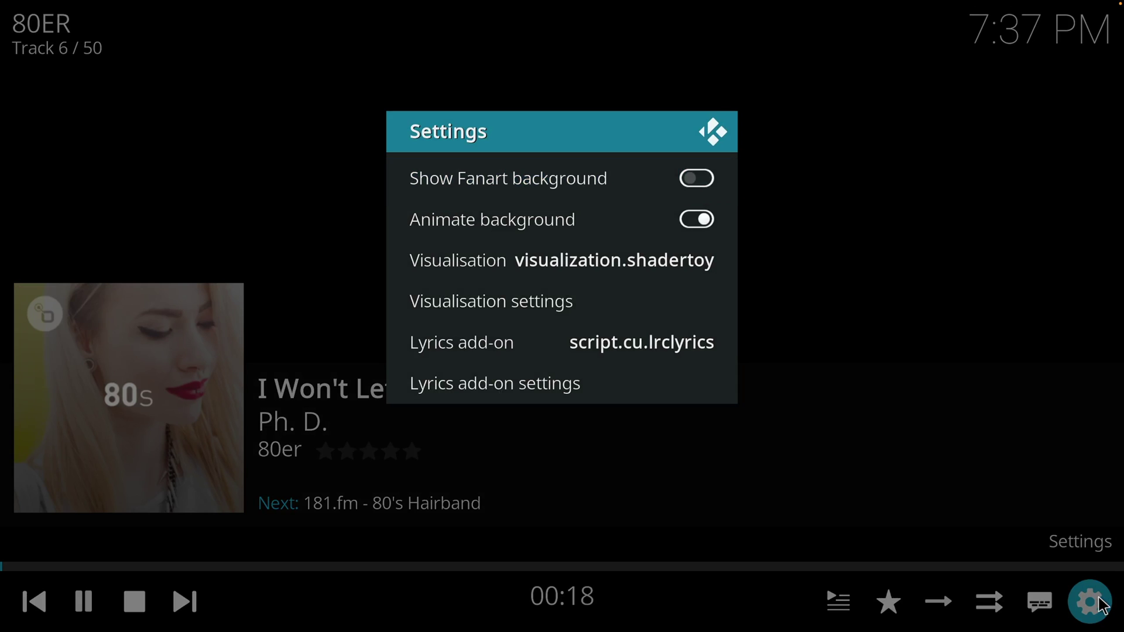
left_click(703, 181)
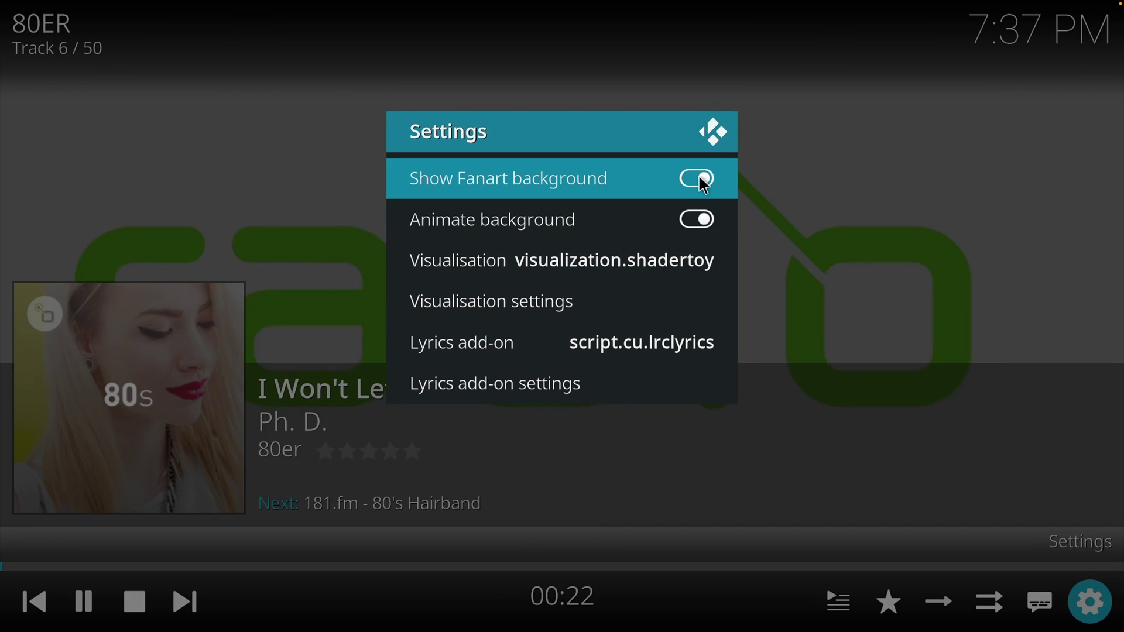
left_click(705, 227)
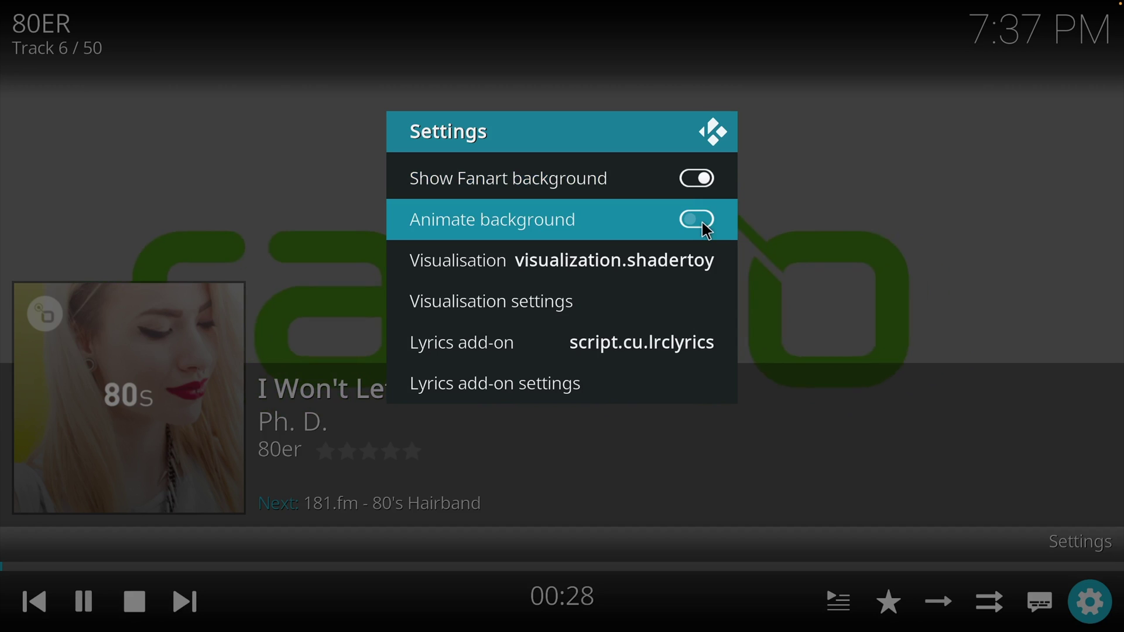
left_click(705, 227)
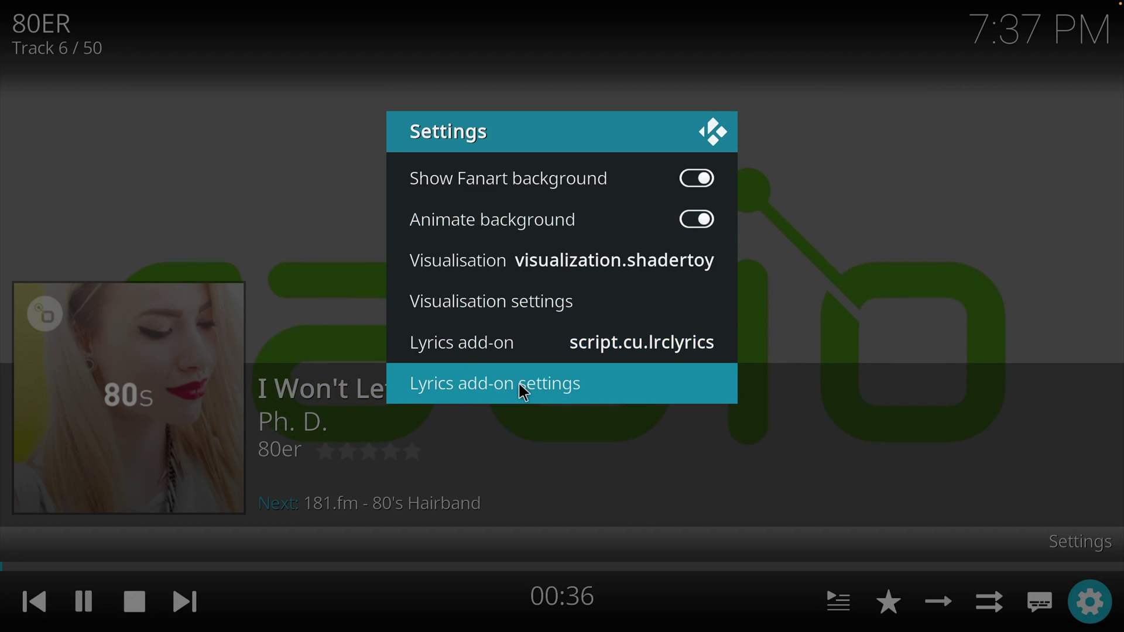
Install CU LRC Lyrics as the lyrics add-on, view the song's lyrics, then close that window.
left_click(524, 353)
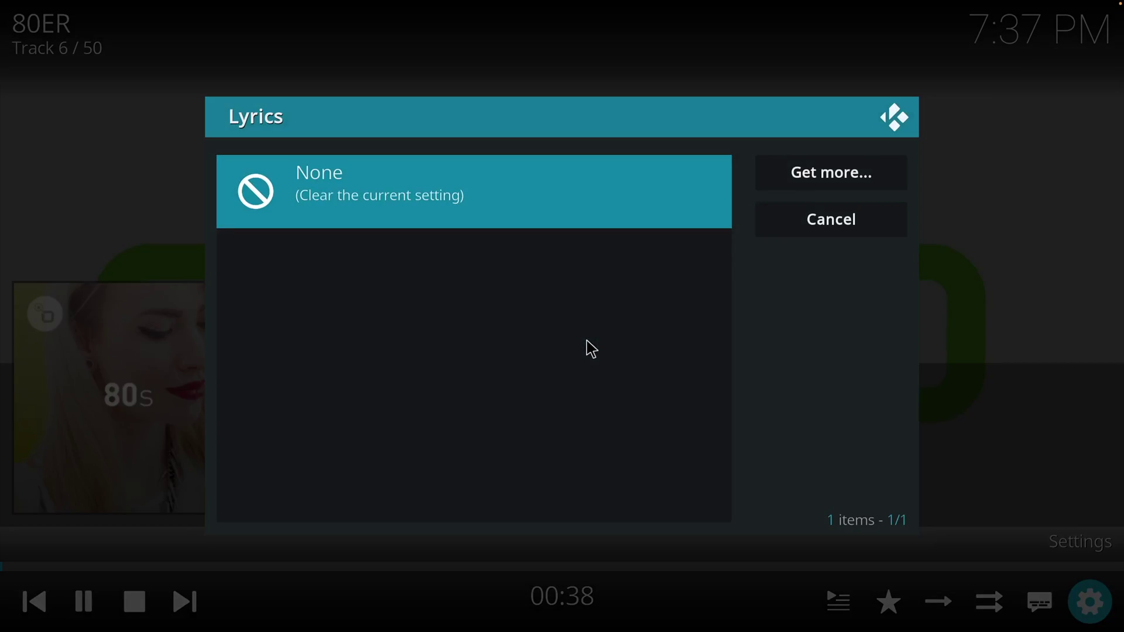
left_click(818, 185)
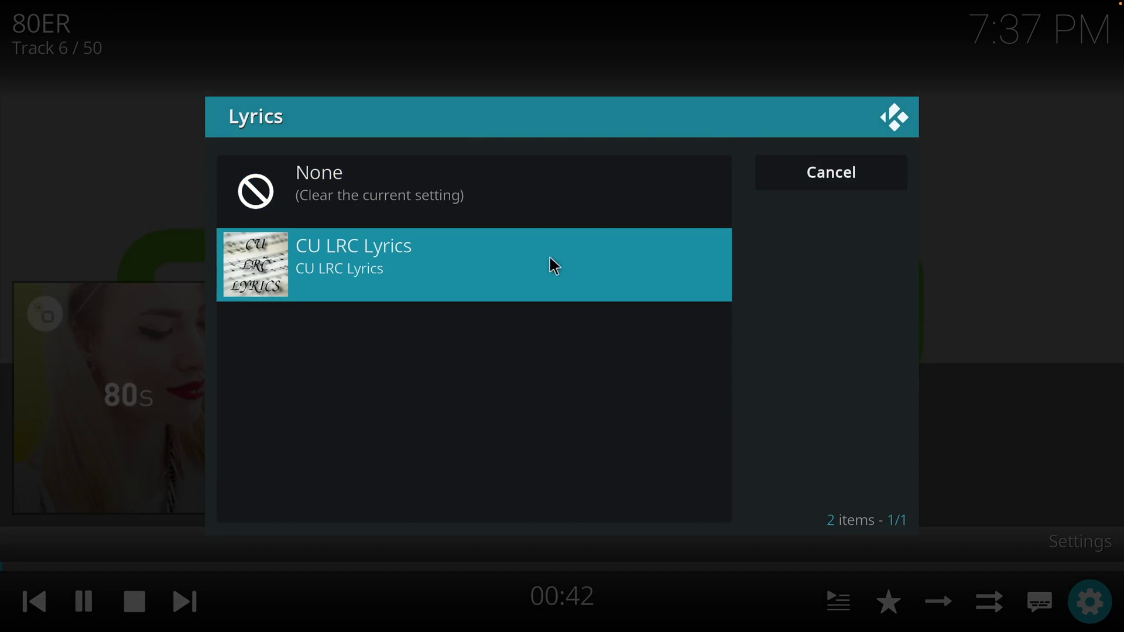
left_click(468, 269)
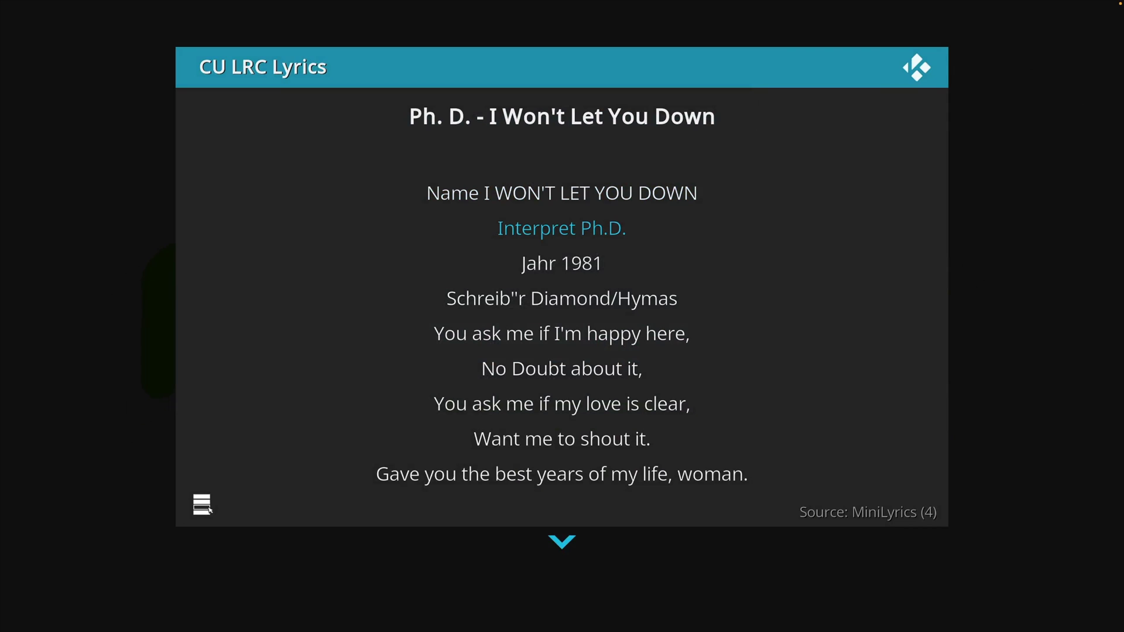
mouse_move(494, 466)
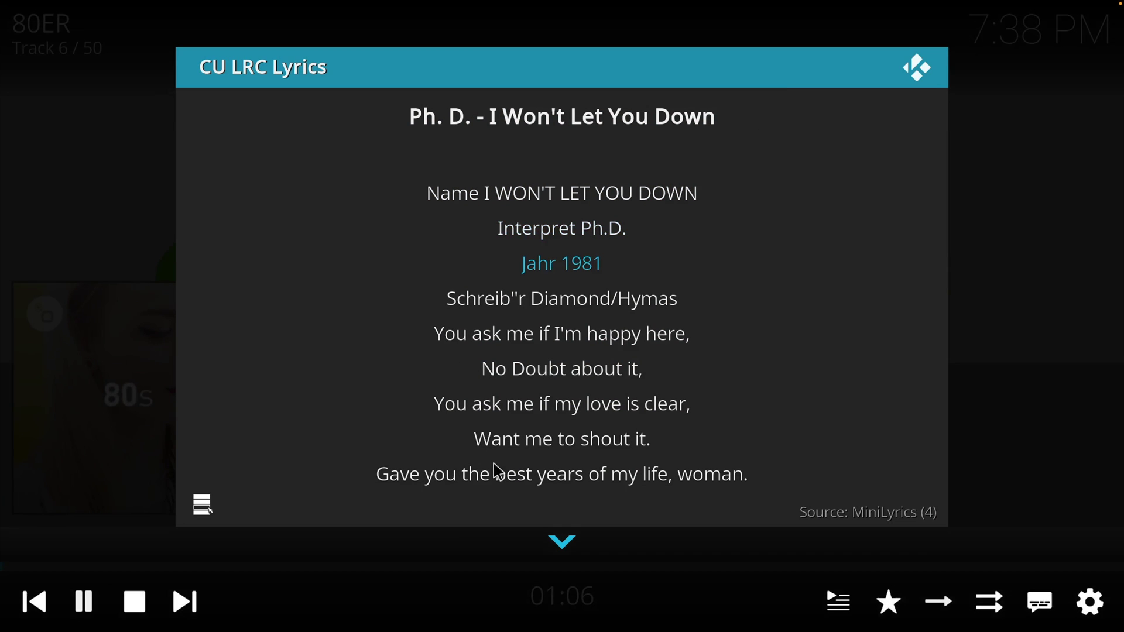
left_click(563, 545)
From the player settings, install the Matrix visualisation via Get more... and select it.
left_click(1087, 603)
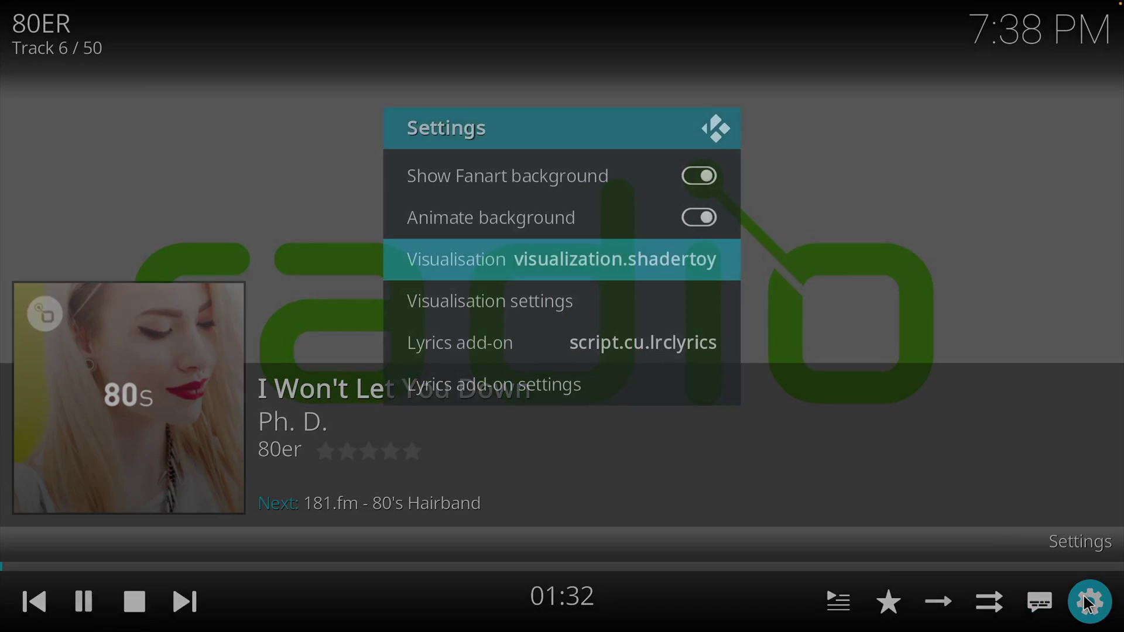
left_click(671, 274)
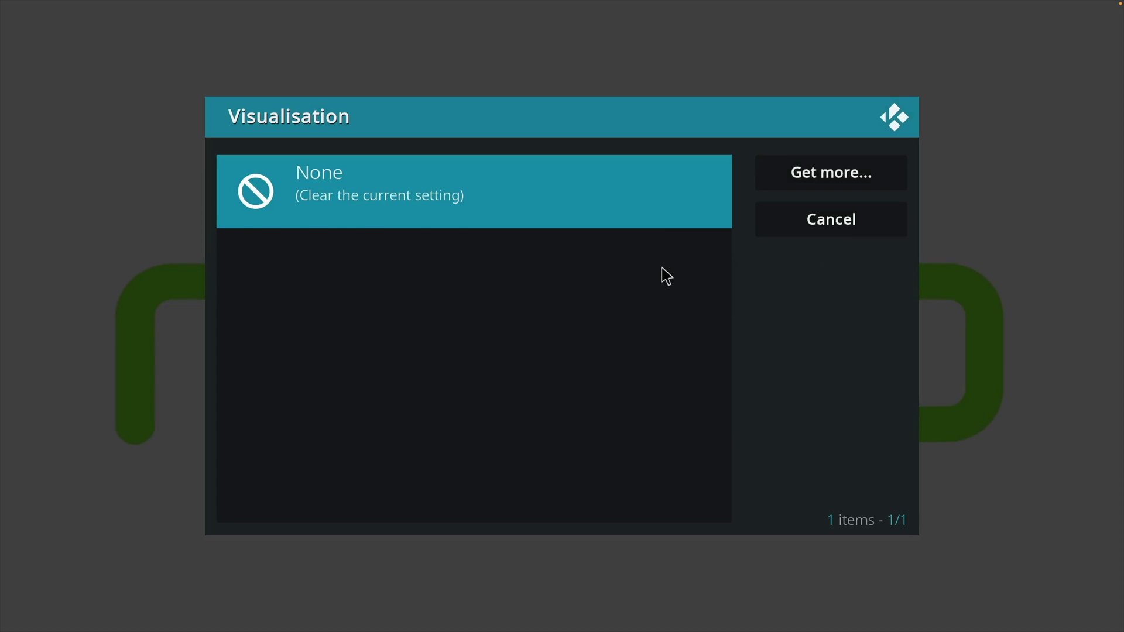
left_click(812, 174)
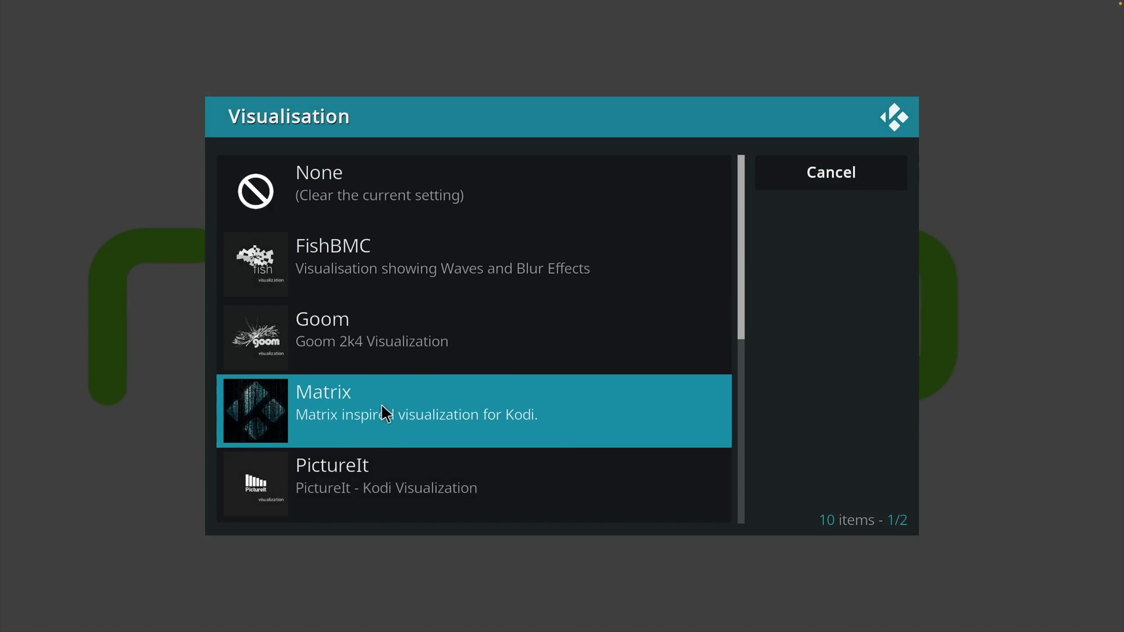
left_click(380, 411)
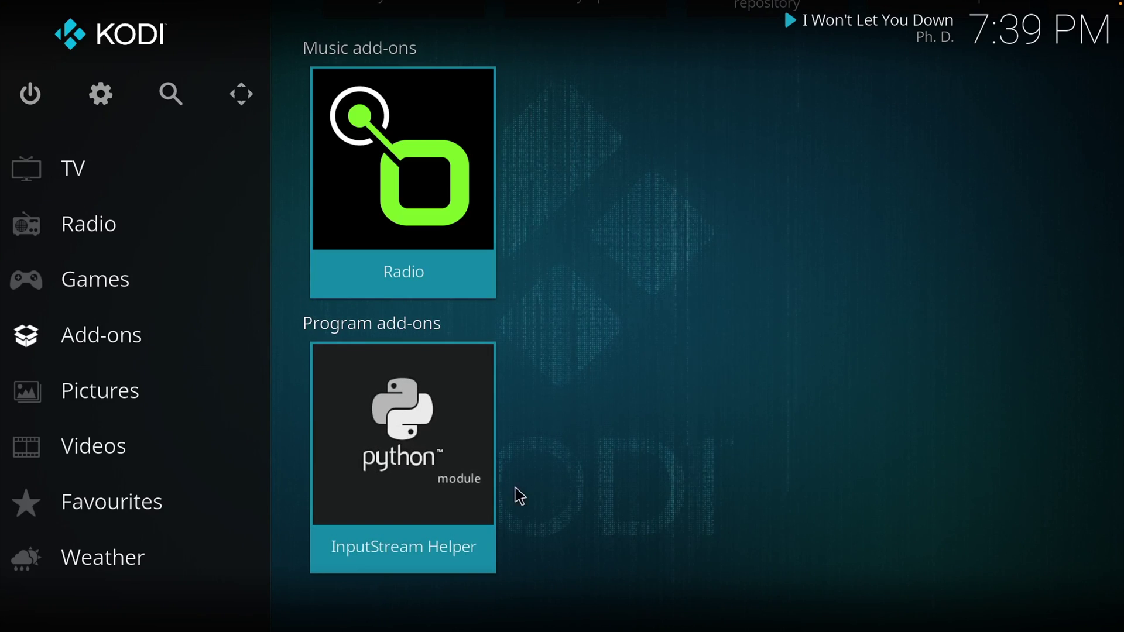
Back in the full-screen player, switch off Show Fanart background and close the Settings dialog.
key("Tab")
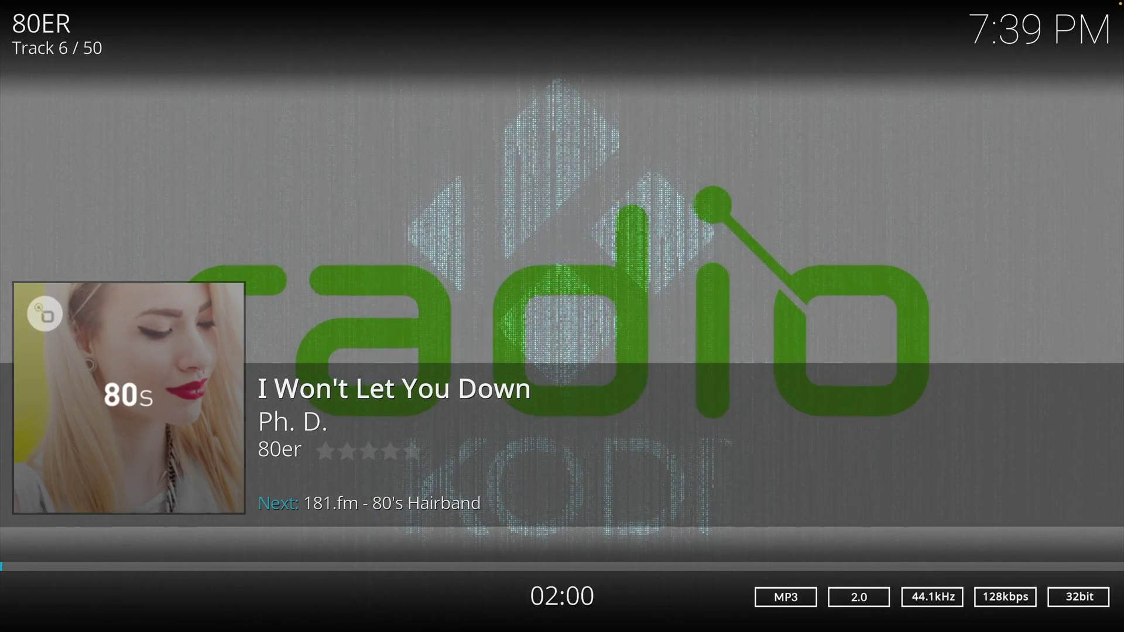
mouse_move(1073, 562)
left_click(1088, 603)
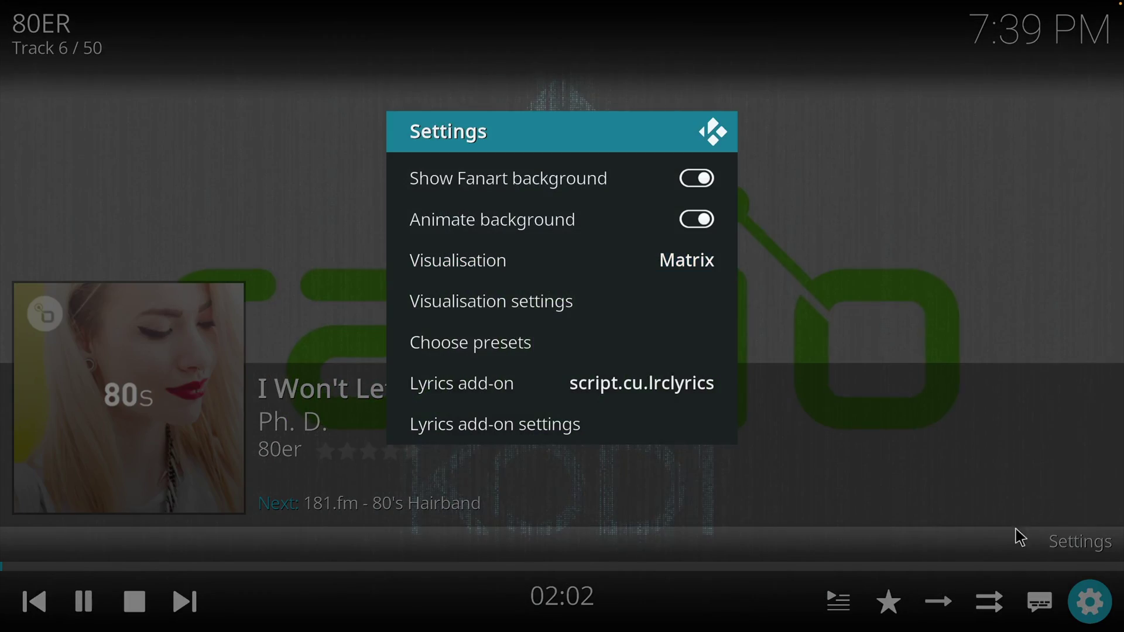
left_click(714, 183)
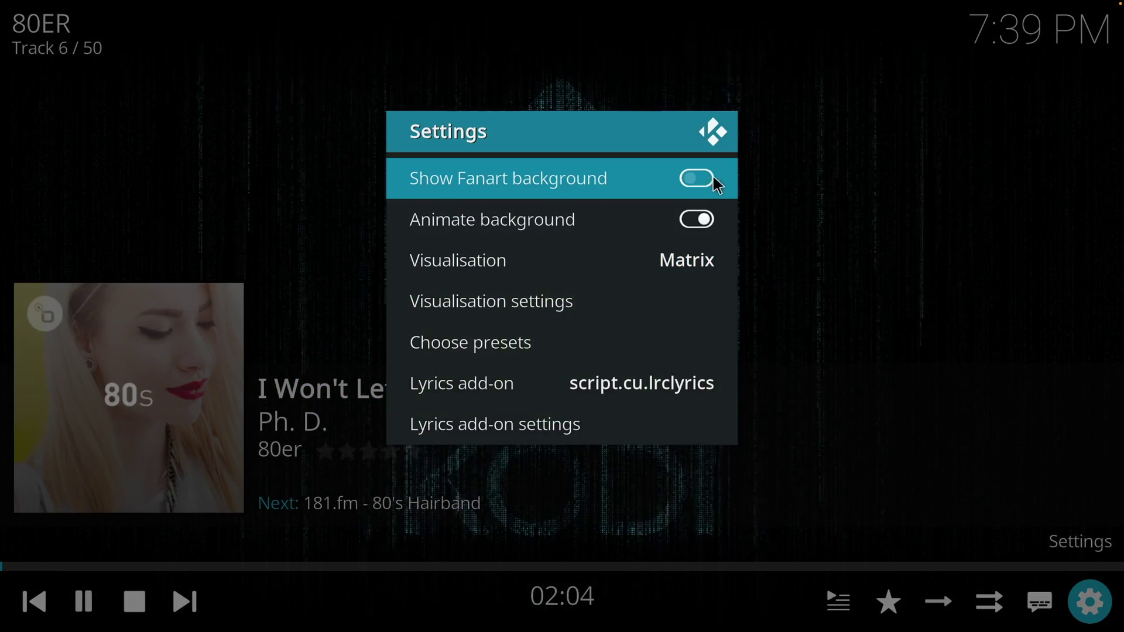
left_click(845, 211)
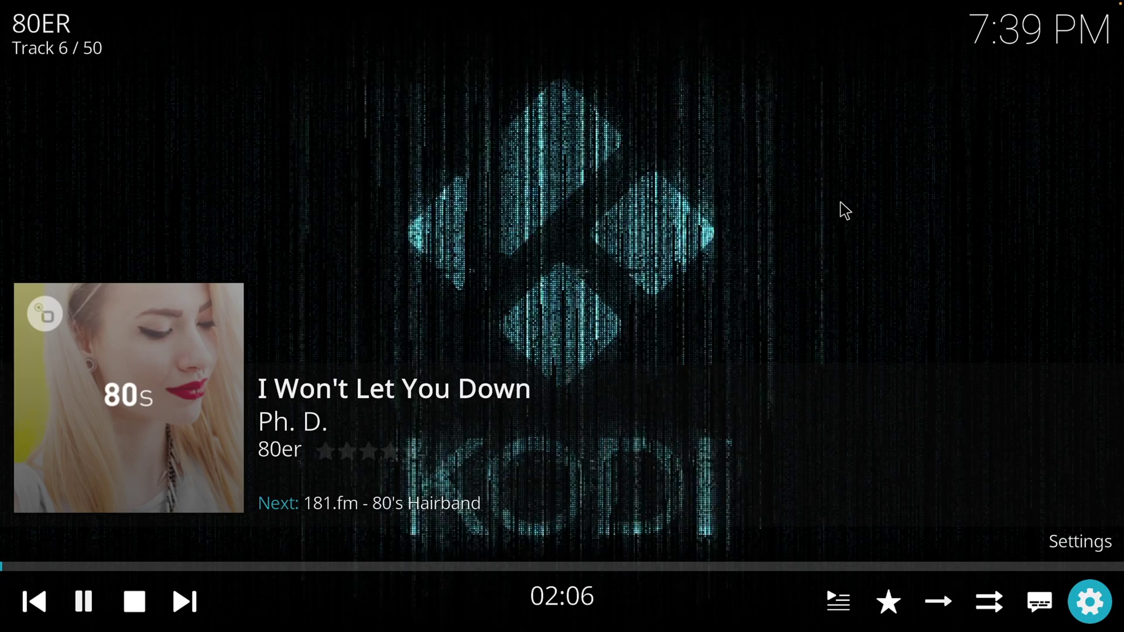